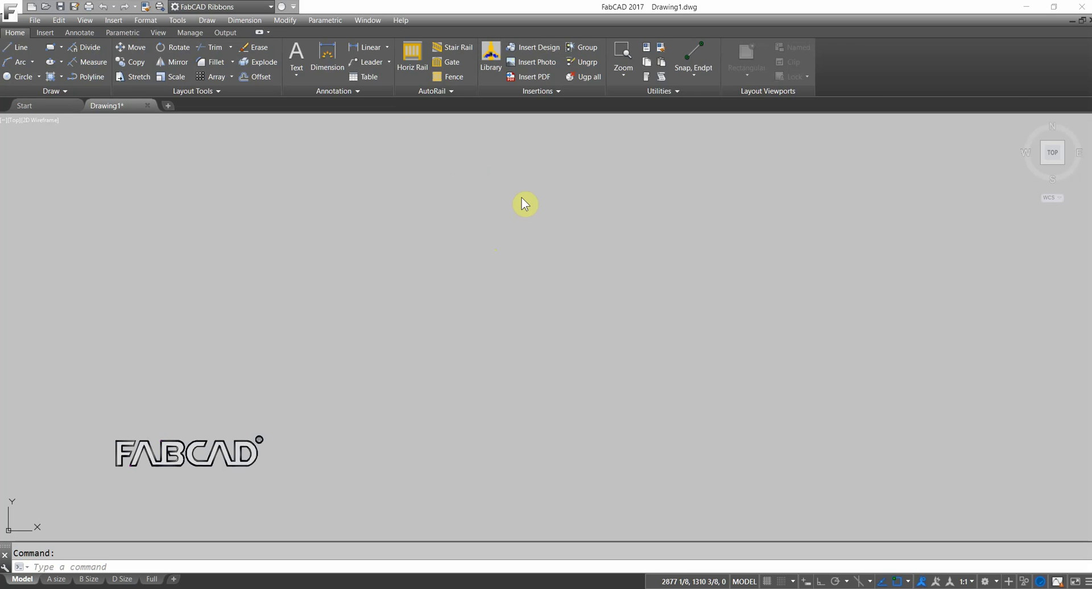
- Start a new gate from the Standard gate template, keeping its style 5 shape and rail offsets, and proceed to the material settings
{"action": "left_click", "coordinate": [451, 62]}
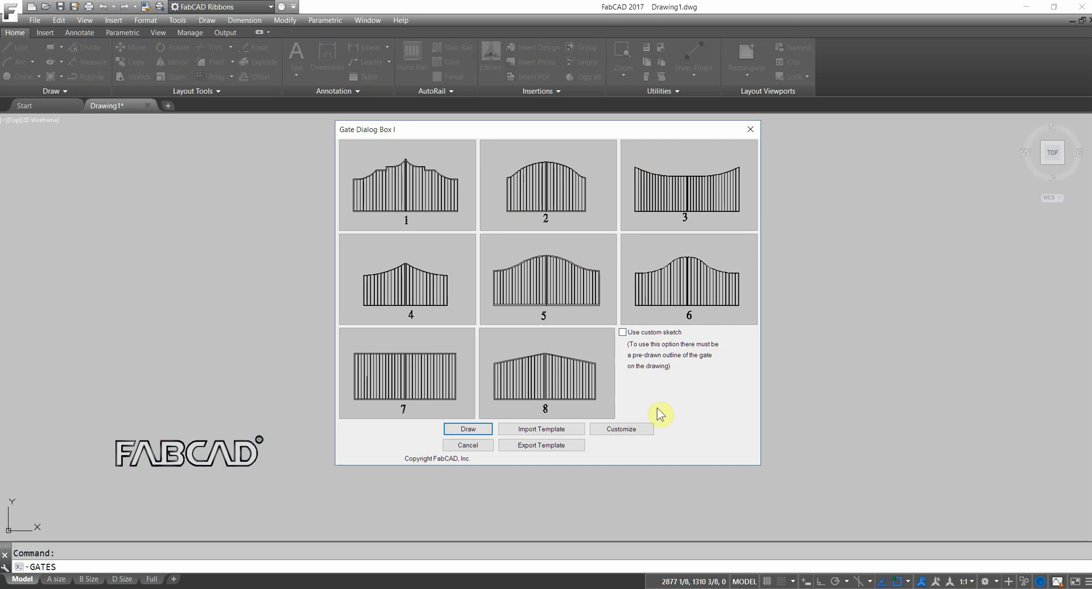
{"action": "left_click", "coordinate": [539, 445]}
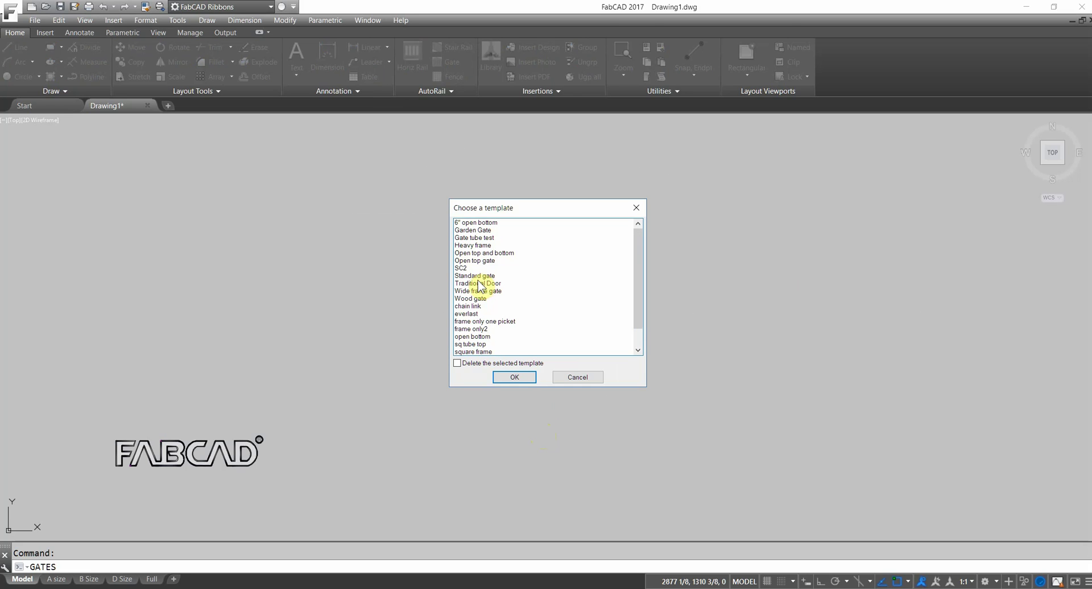
{"action": "left_click", "coordinate": [478, 276]}
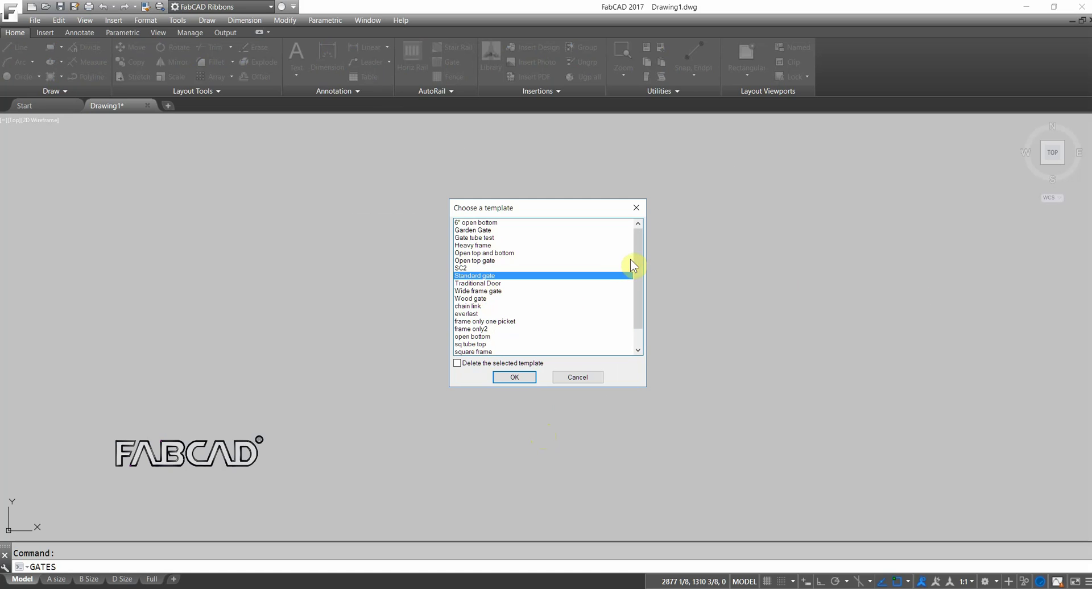
{"action": "mouse_move", "coordinate": [637, 261]}
{"action": "left_mouse_down"}
{"action": "mouse_move", "coordinate": [637, 287]}
{"action": "mouse_move", "coordinate": [643, 260]}
{"action": "left_mouse_up"}
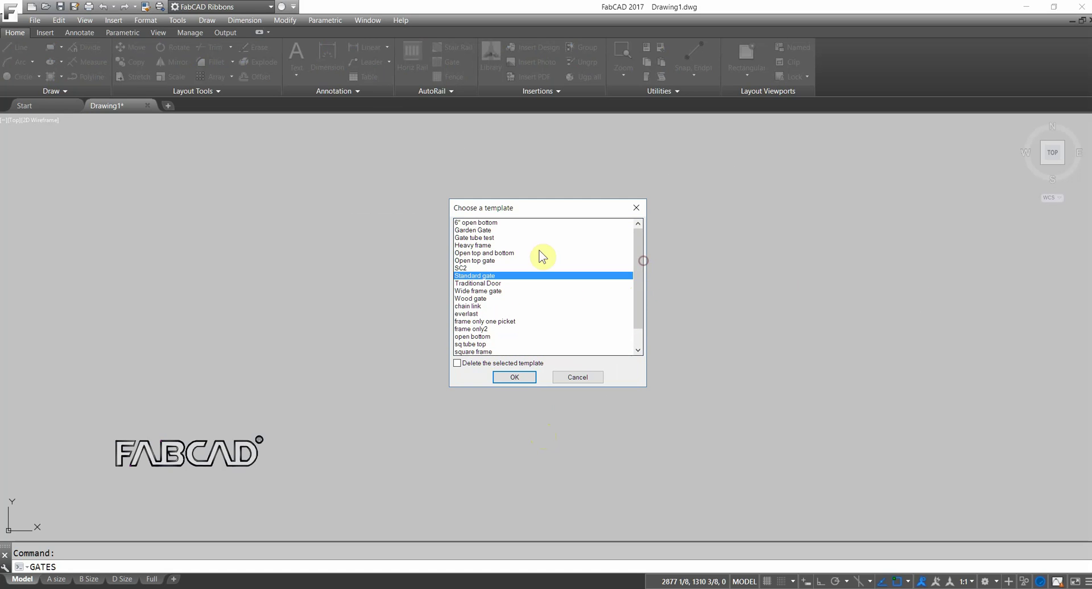
{"action": "left_click", "coordinate": [516, 379]}
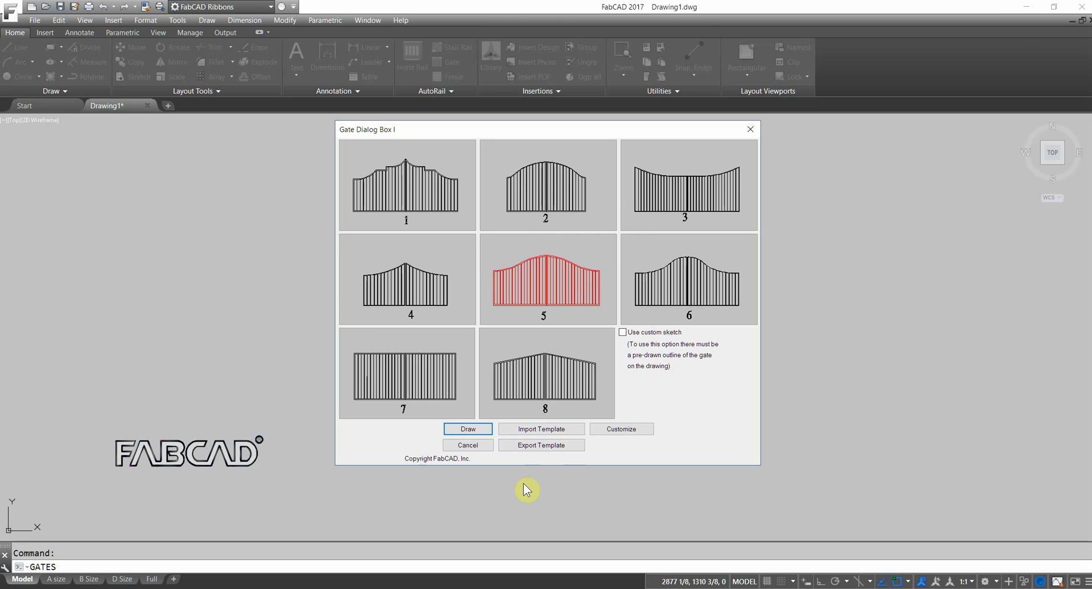
{"action": "left_click", "coordinate": [464, 432]}
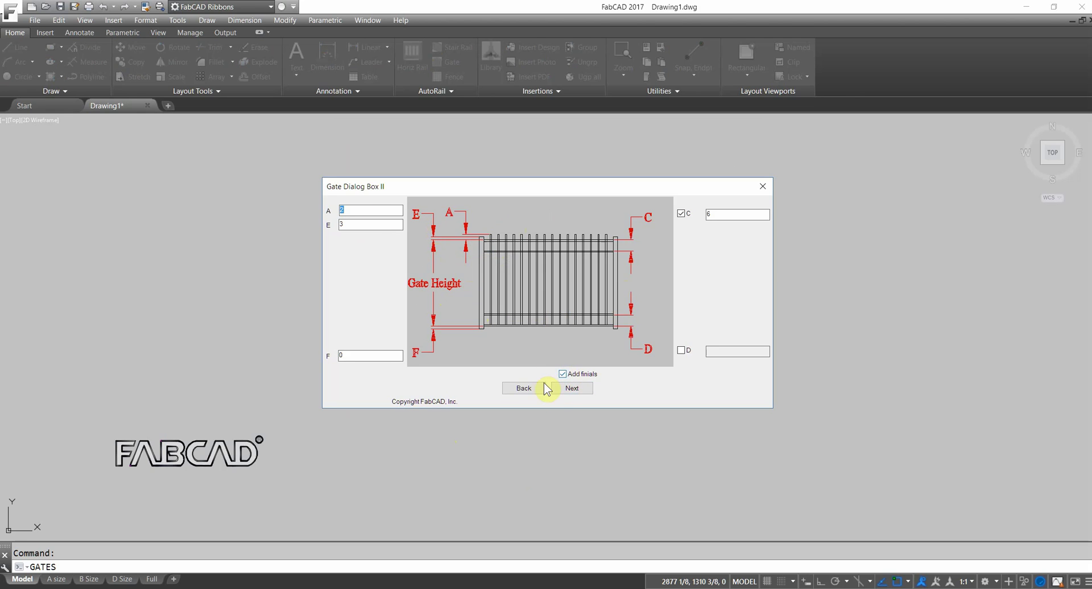
{"action": "left_click", "coordinate": [572, 388]}
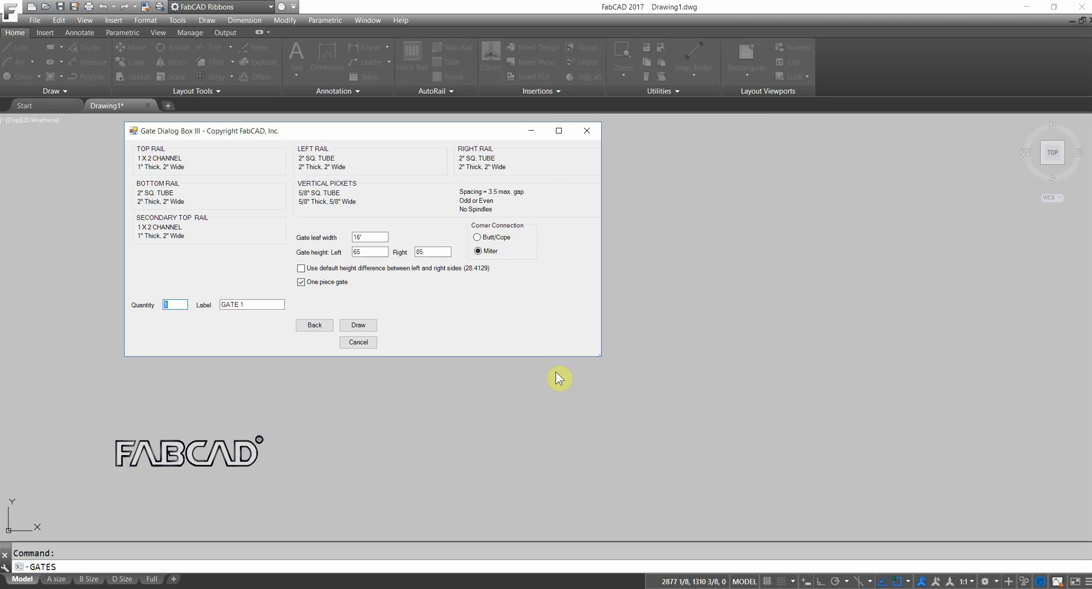
- Set the gate's top rail to bar channel with the 1 X 2 CHANNEL material
{"action": "left_click", "coordinate": [245, 162]}
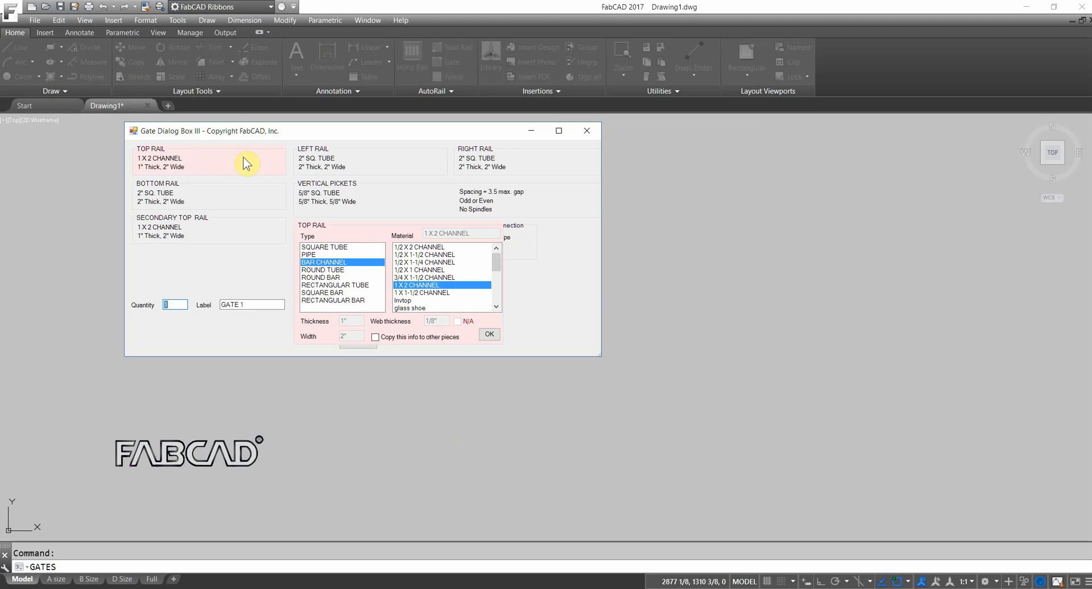
{"action": "left_click", "coordinate": [328, 263]}
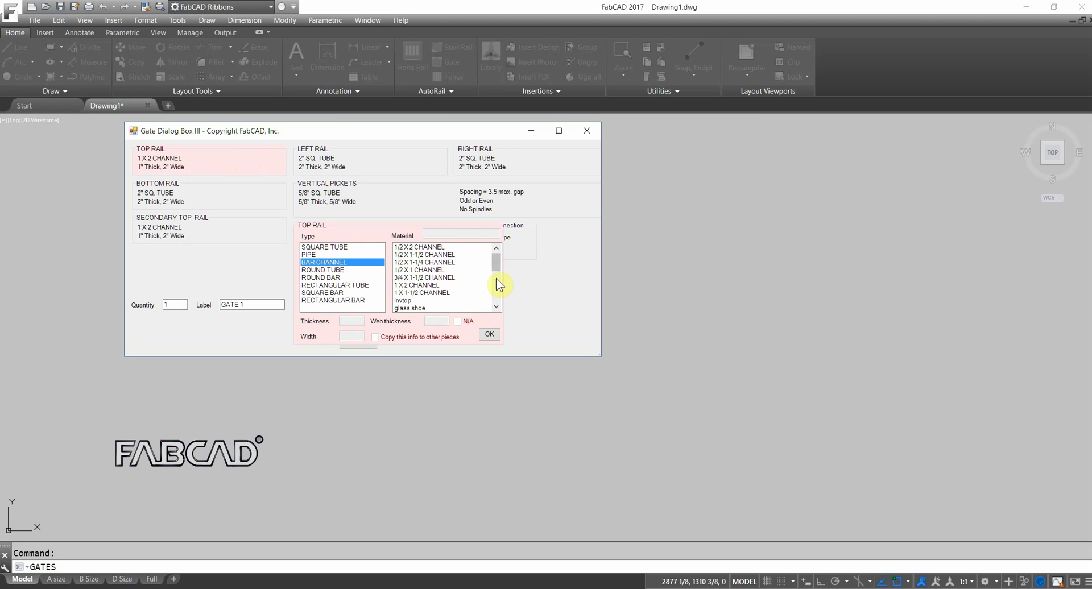
{"action": "mouse_move", "coordinate": [499, 271]}
{"action": "left_mouse_down"}
{"action": "mouse_move", "coordinate": [498, 287]}
{"action": "mouse_move", "coordinate": [498, 262]}
{"action": "left_mouse_up"}
{"action": "left_click", "coordinate": [489, 335]}
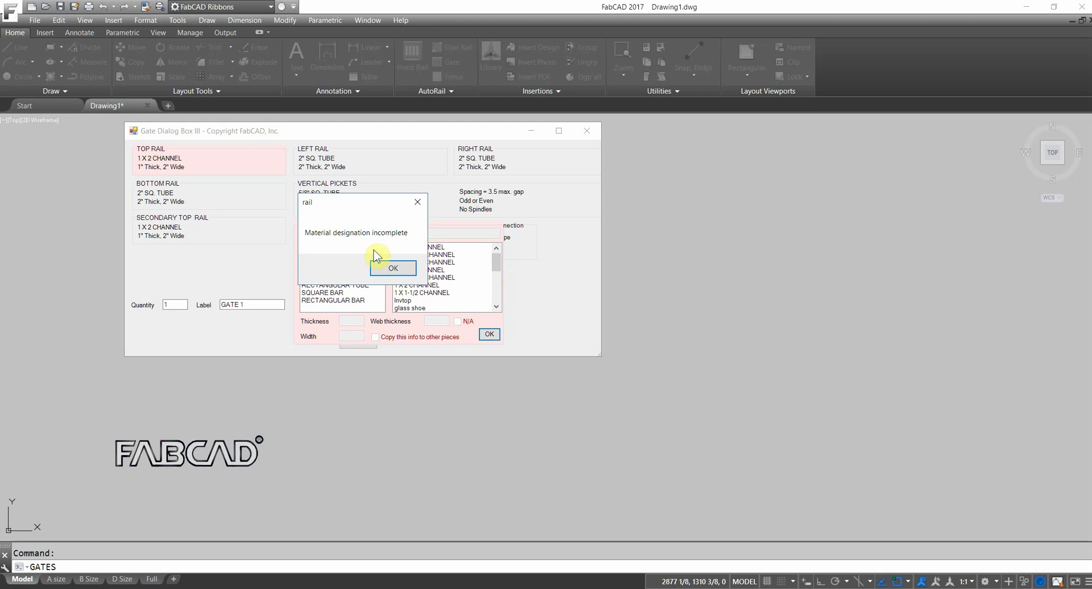
{"action": "left_click", "coordinate": [390, 268]}
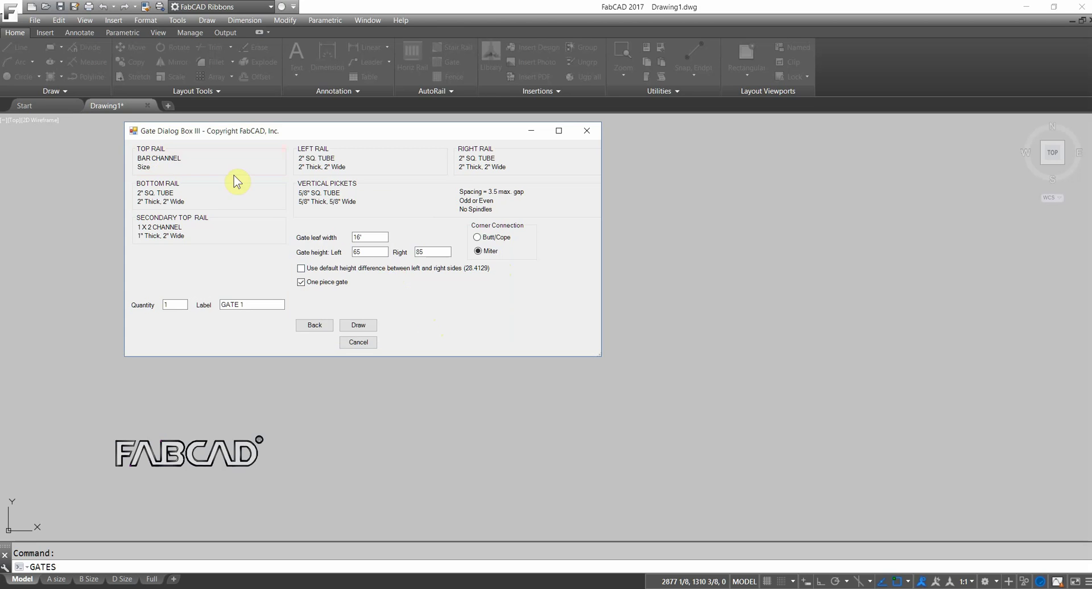
{"action": "left_click", "coordinate": [207, 164]}
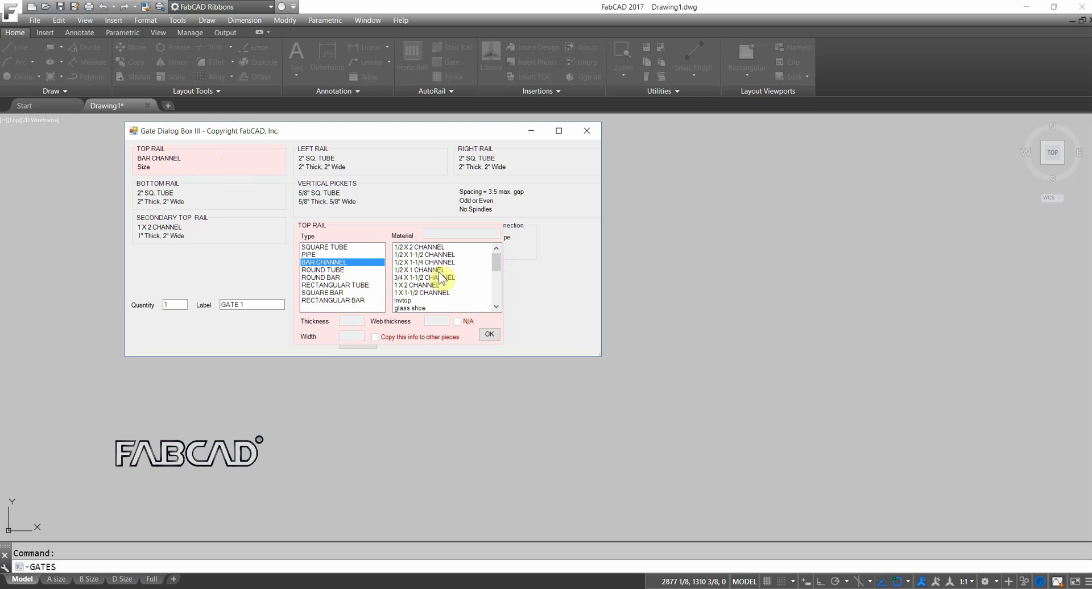
{"action": "left_click", "coordinate": [418, 285]}
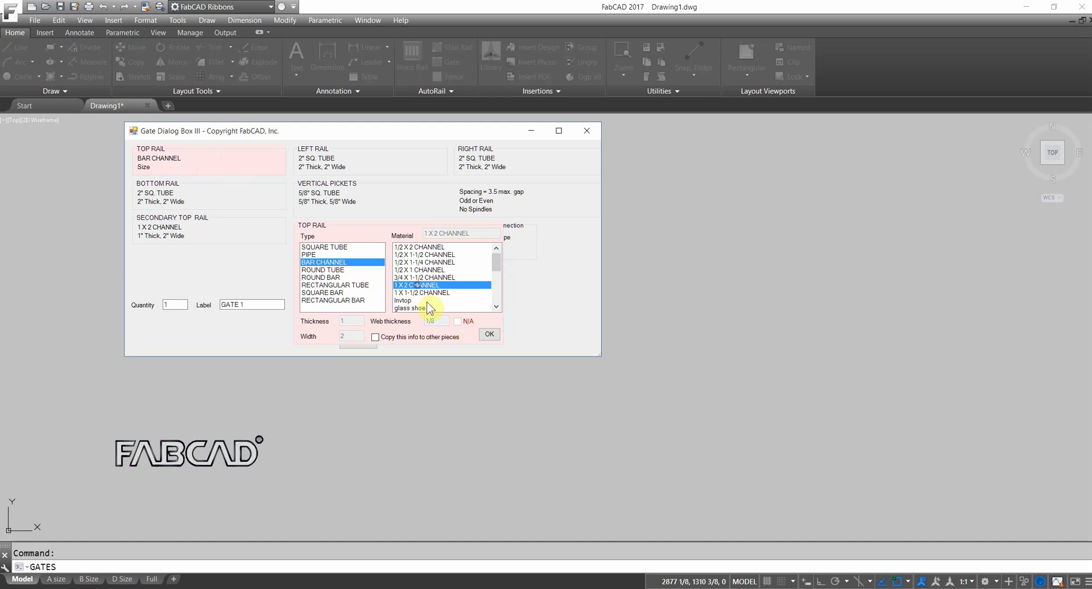
{"action": "left_click", "coordinate": [490, 335]}
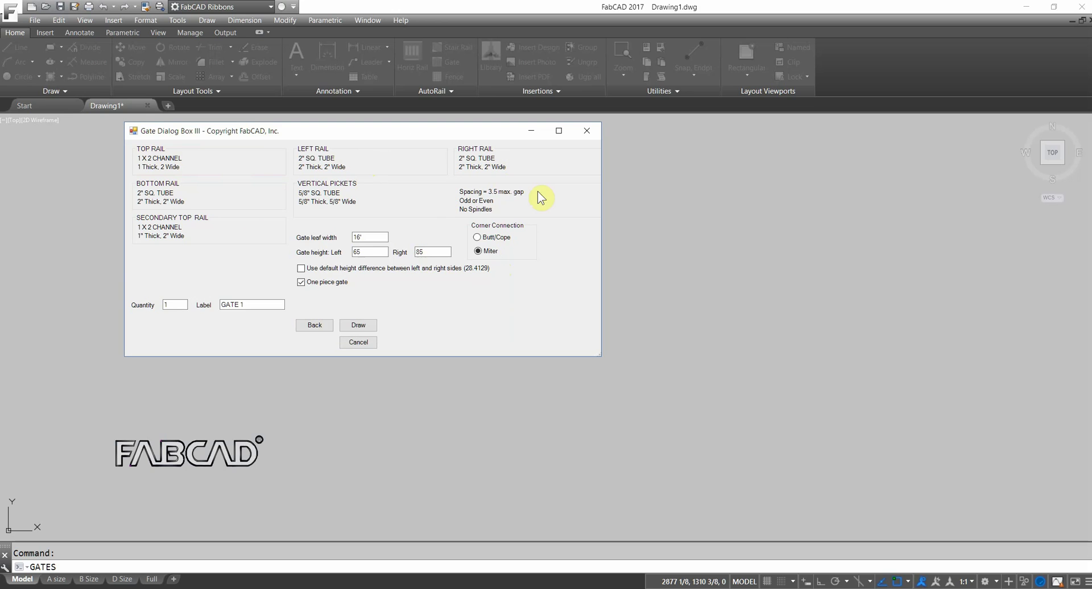
- Set the maximum gap between the gate's vertical pickets to 4
{"action": "left_click", "coordinate": [341, 202]}
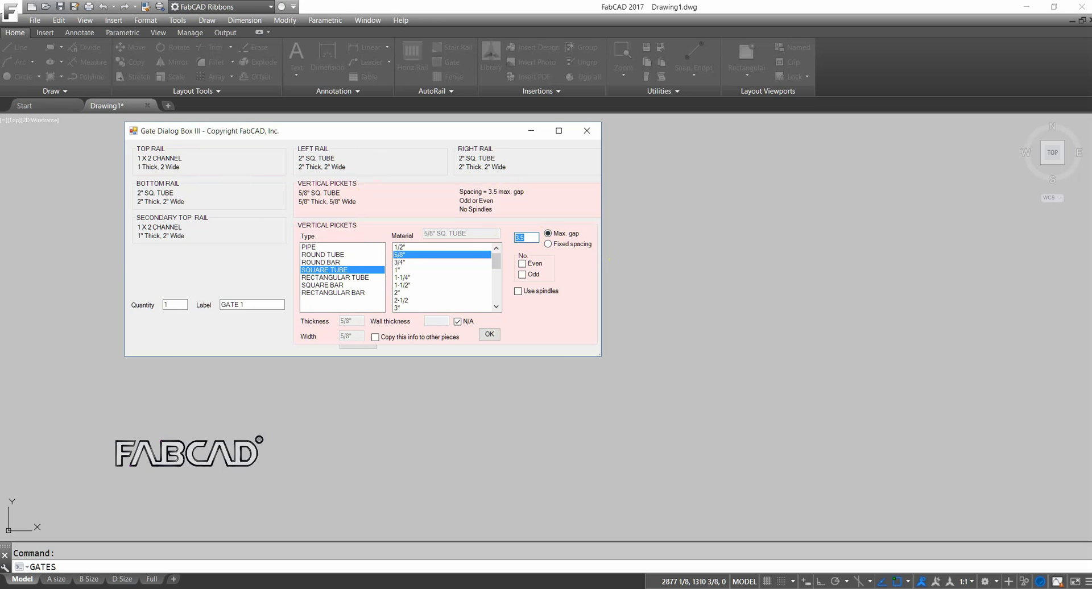
{"action": "type", "text": "4"}
{"action": "left_click", "coordinate": [490, 334]}
{"action": "left_click", "coordinate": [490, 334]}
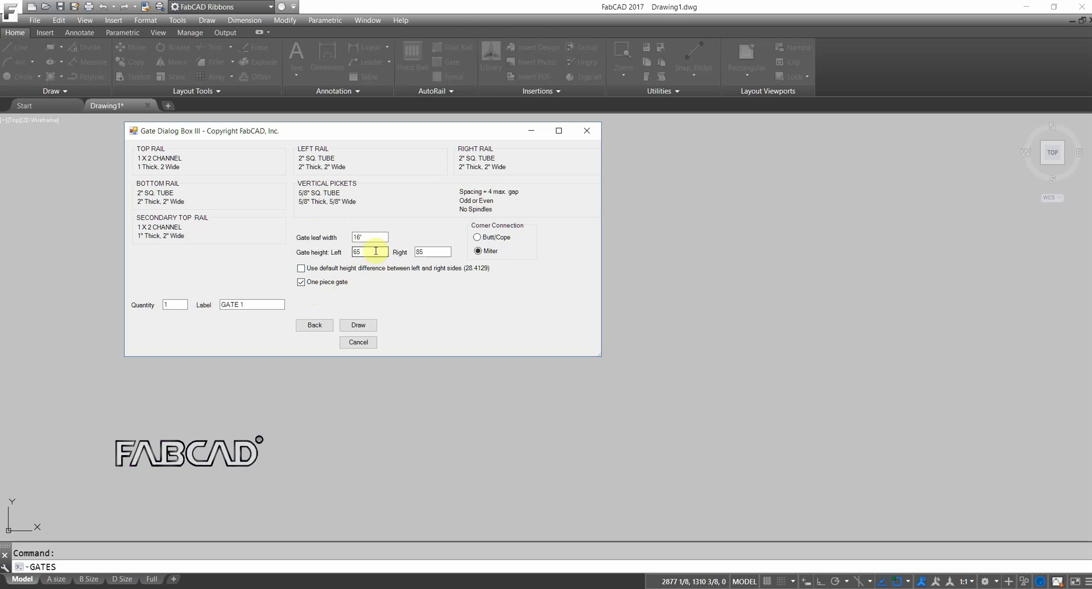
- Draw the gate with the default L8111 finial and place it with its bill of materials below
{"action": "double_click", "coordinate": [423, 250]}
{"action": "left_click", "coordinate": [435, 252]}
{"action": "left_click", "coordinate": [362, 326]}
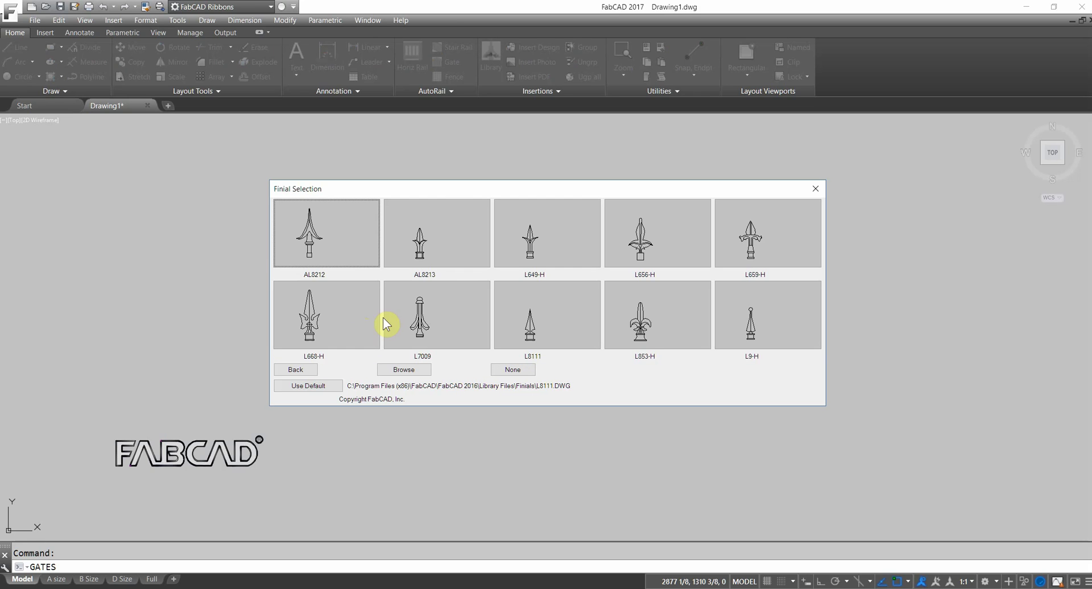
{"action": "left_click", "coordinate": [311, 387]}
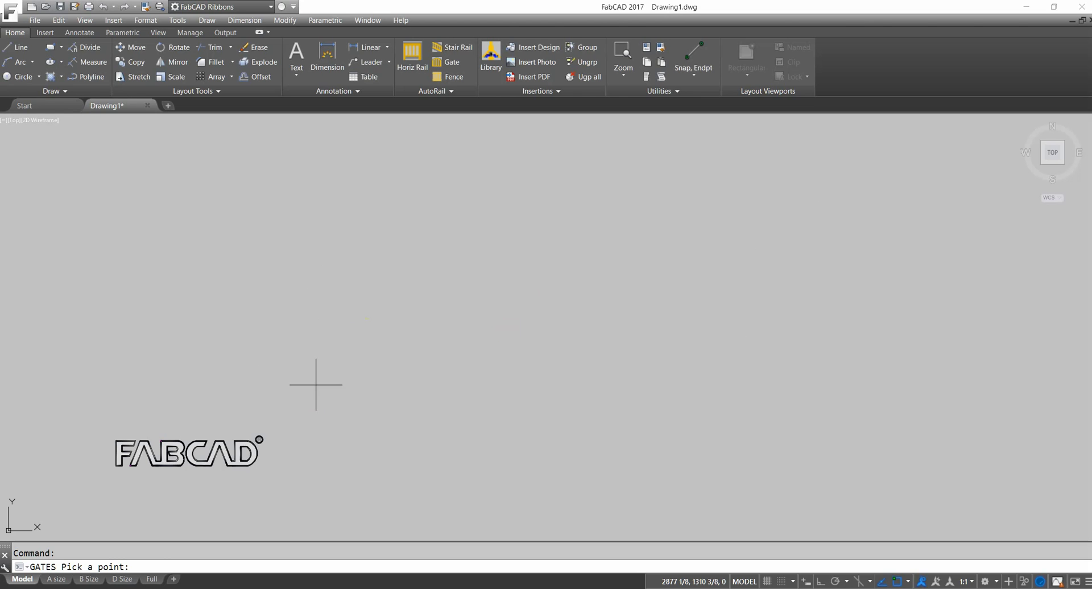
{"action": "left_click", "coordinate": [449, 281]}
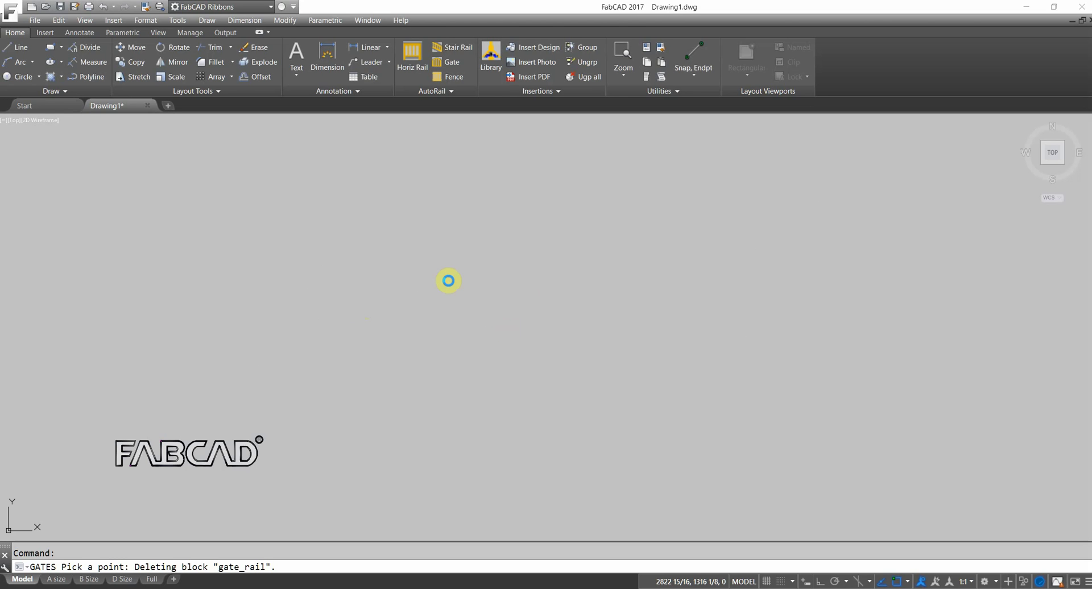
{"action": "left_click", "coordinate": [766, 342]}
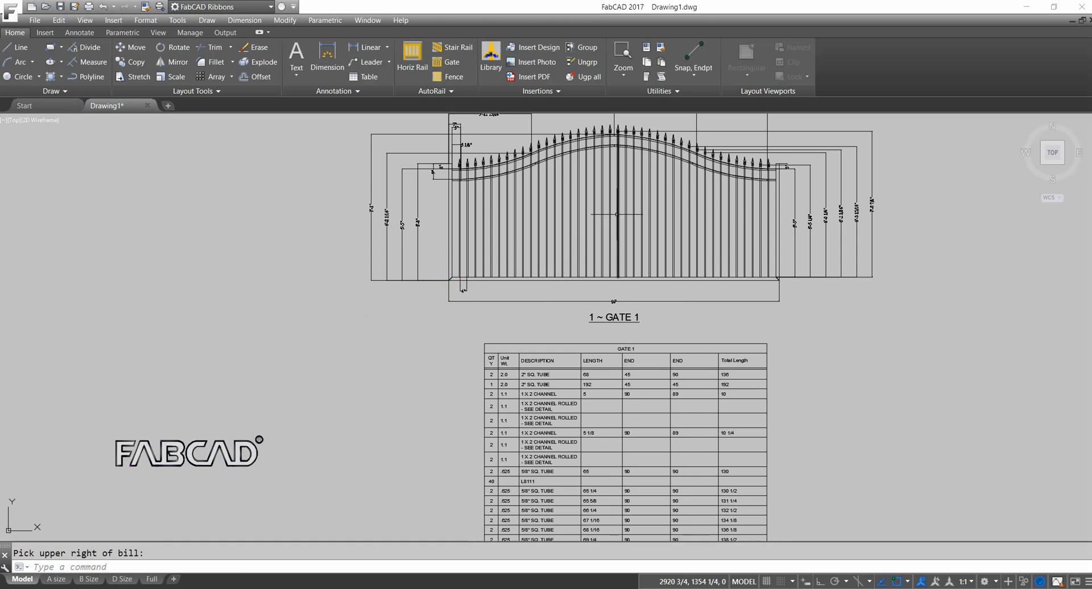
- Turn on Ortho and start a custom gate outline in the empty space beside the gate with lines 12 left and 65 down
{"action": "scroll", "coordinate": [619, 212], "scroll_direction": "down", "scroll_amount": 5}
{"action": "scroll", "coordinate": [617, 215], "scroll_direction": "up", "scroll_amount": 4}
{"action": "scroll", "coordinate": [617, 226], "scroll_direction": "up", "scroll_amount": 4}
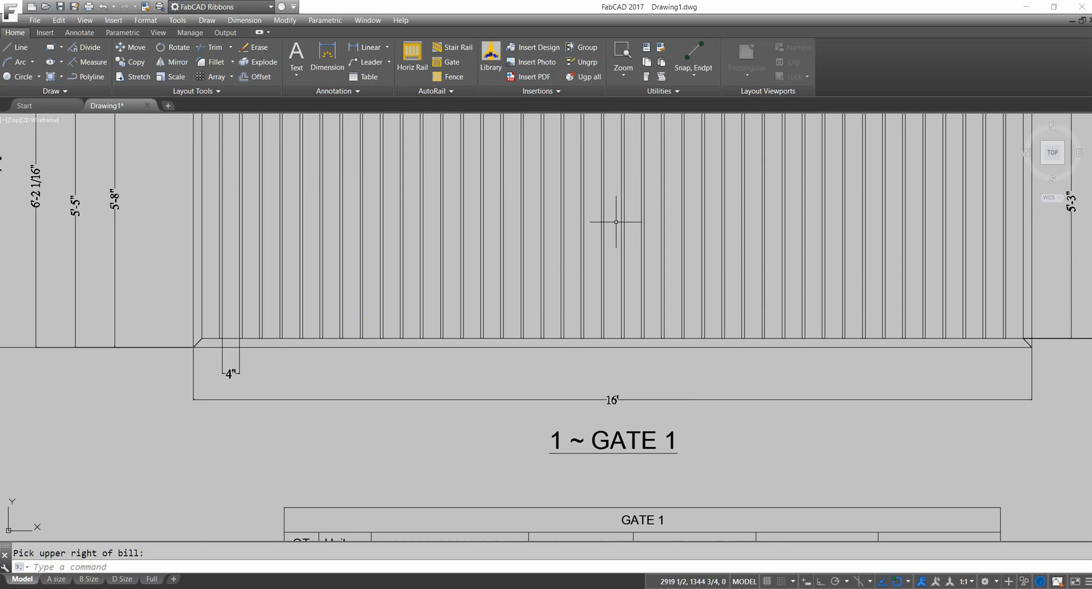
{"action": "scroll", "coordinate": [563, 234], "scroll_direction": "down", "scroll_amount": 2}
{"action": "key", "text": "F8"}
{"action": "left_click", "coordinate": [17, 47]}
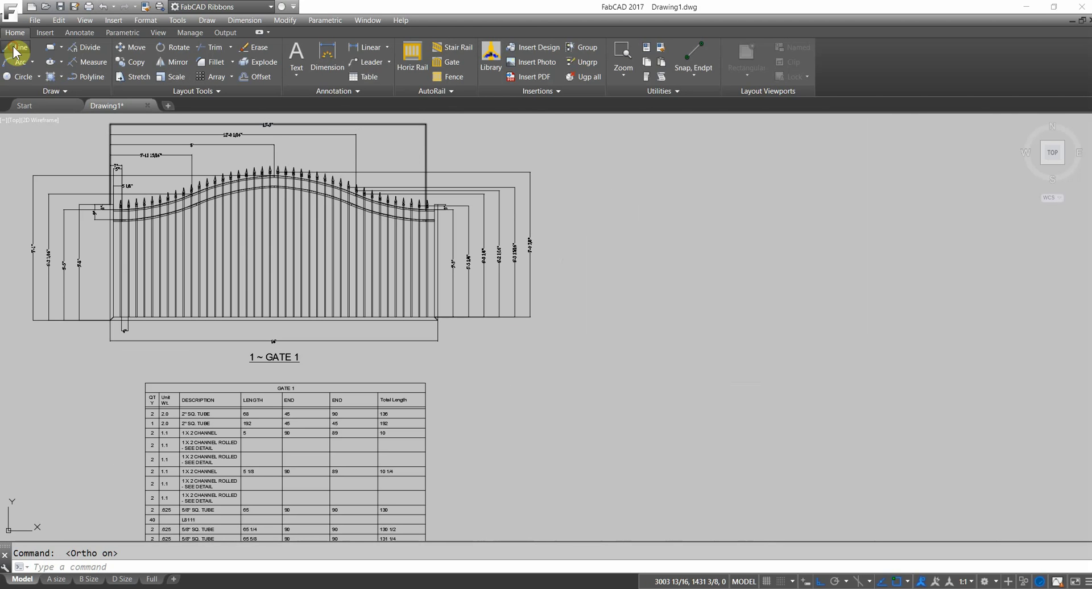
{"action": "left_click", "coordinate": [793, 166]}
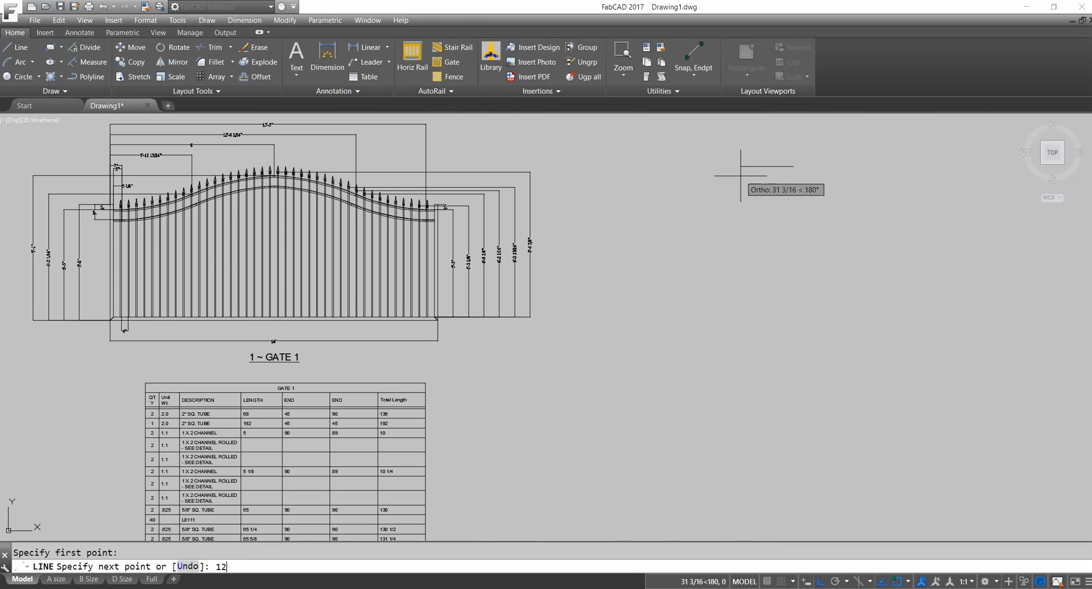
{"action": "type", "text": "12"}
{"action": "key", "text": "Return"}
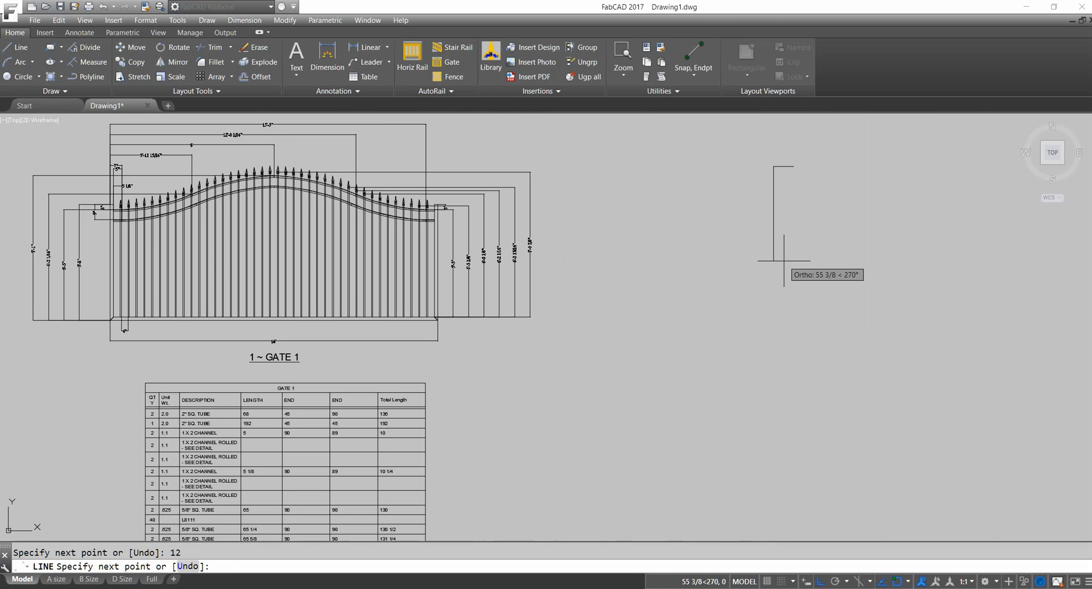
{"action": "type", "text": "65"}
{"action": "key", "text": "Return"}
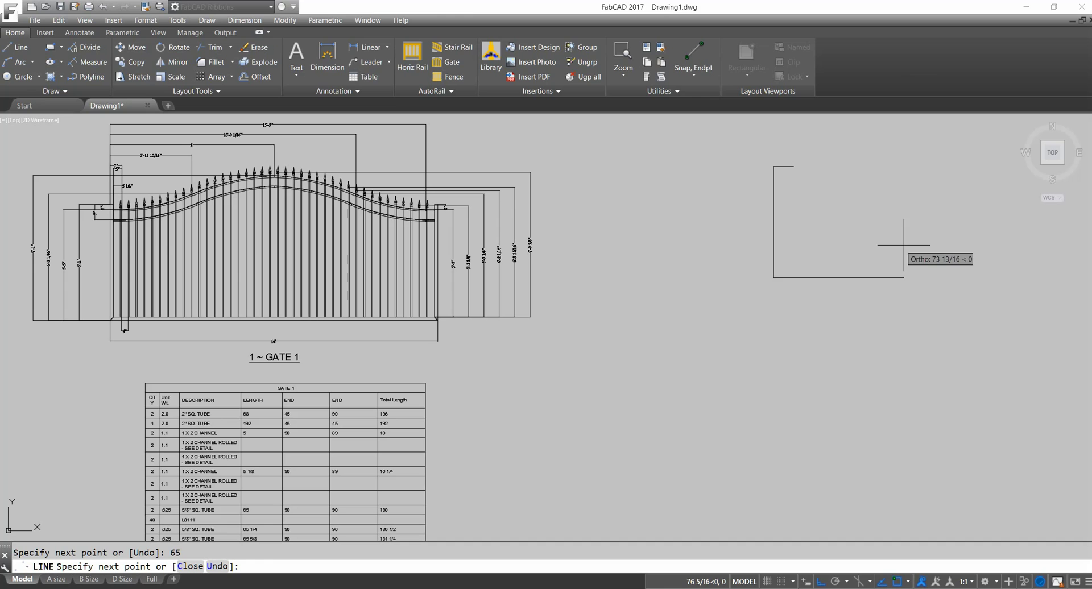
- Continue the outline with lines 85 right, 65 up and 12 left, leaving a gap in its upper edge
{"action": "type", "text": "8"}
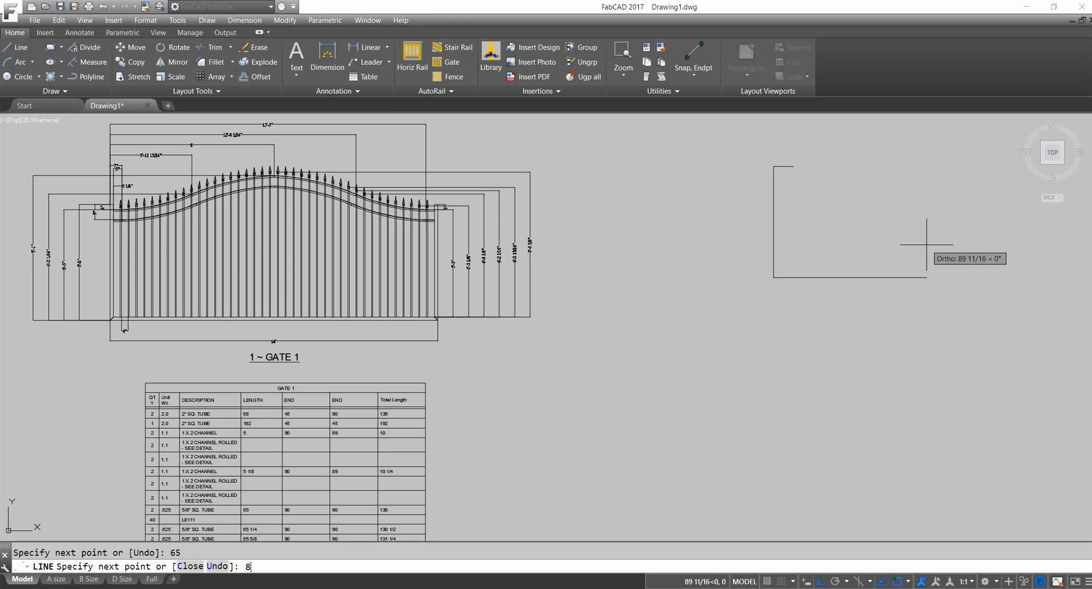
{"action": "type", "text": "5"}
{"action": "key", "text": "Return"}
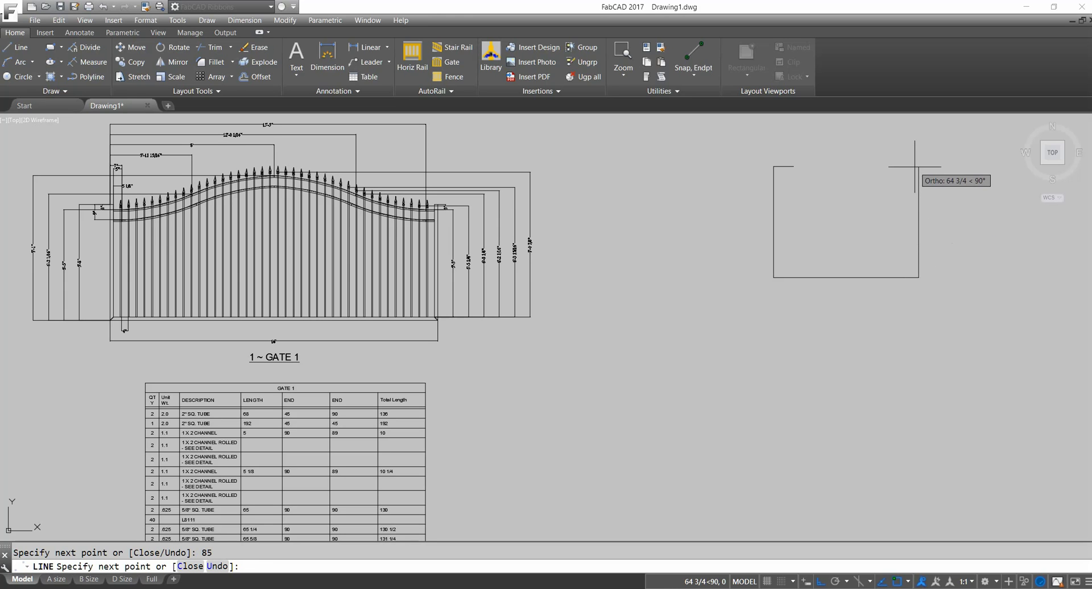
{"action": "type", "text": "65"}
{"action": "key", "text": "Return"}
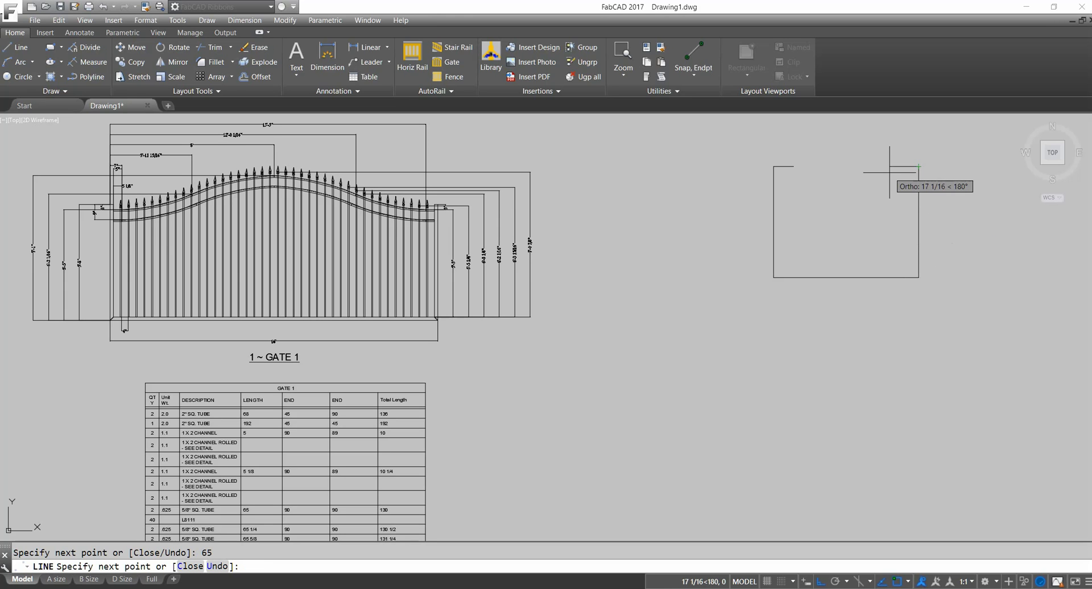
{"action": "type", "text": "12"}
{"action": "key", "text": "Return"}
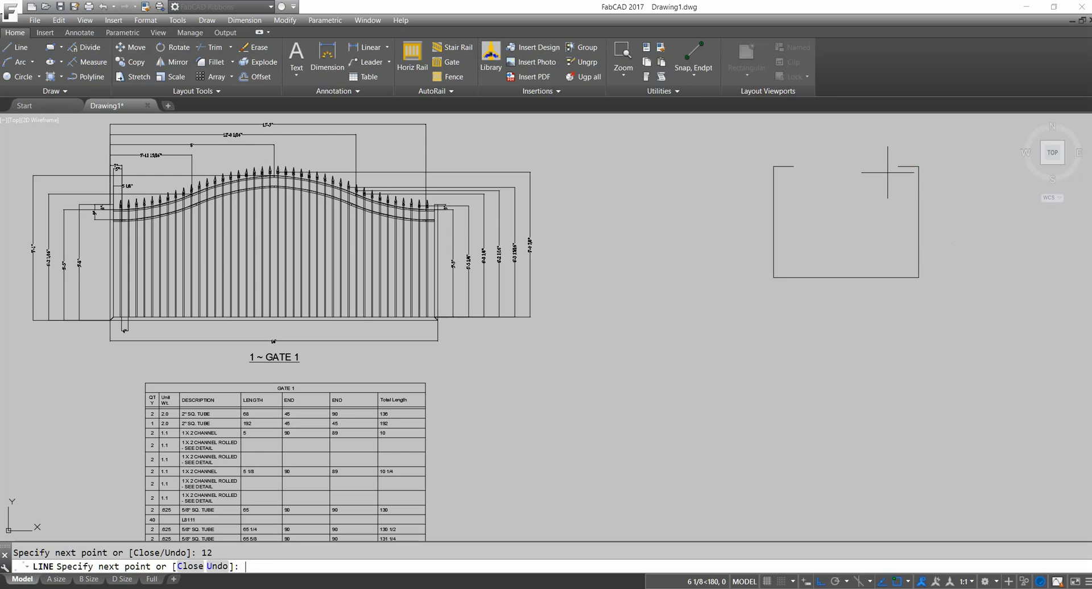
{"action": "key", "text": "Return"}
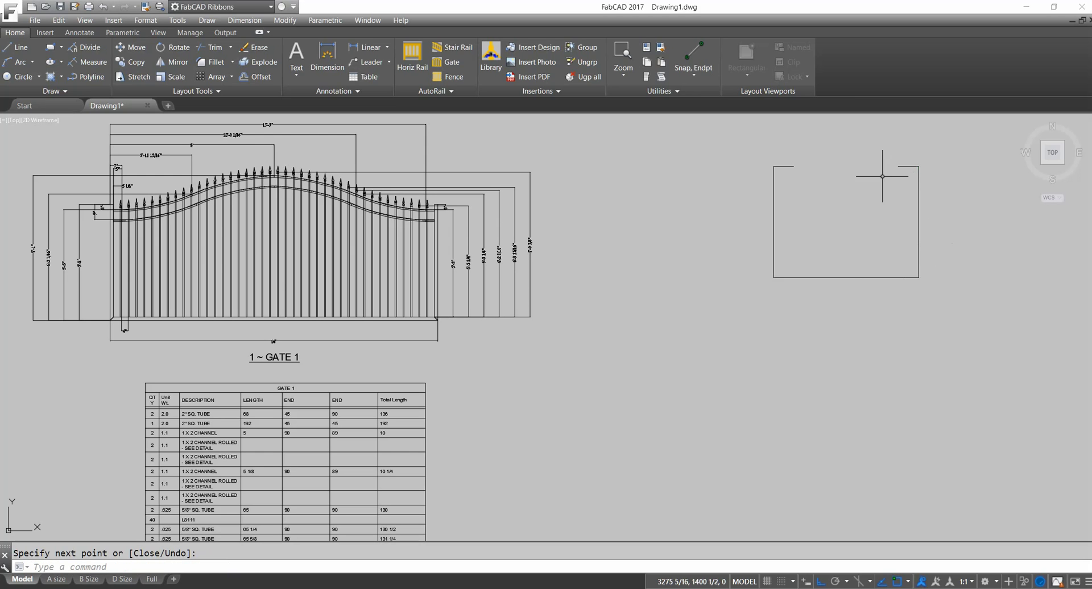
- Draw a three-point arc bulging upward across the gap between the outline's two short upper lines
{"action": "left_click", "coordinate": [20, 61]}
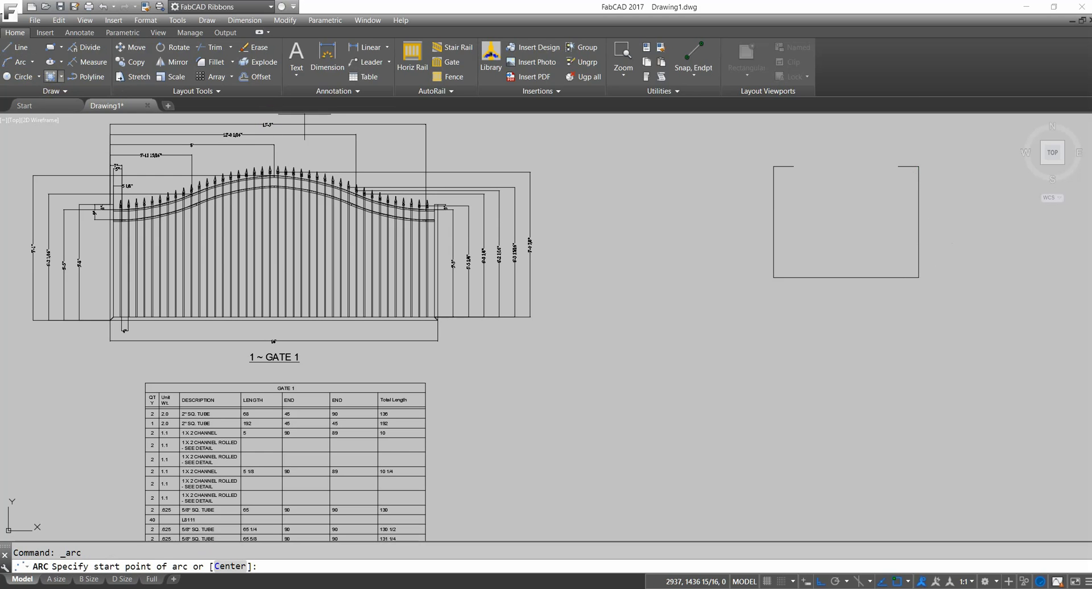
{"action": "left_click", "coordinate": [794, 167]}
{"action": "left_click", "coordinate": [841, 146]}
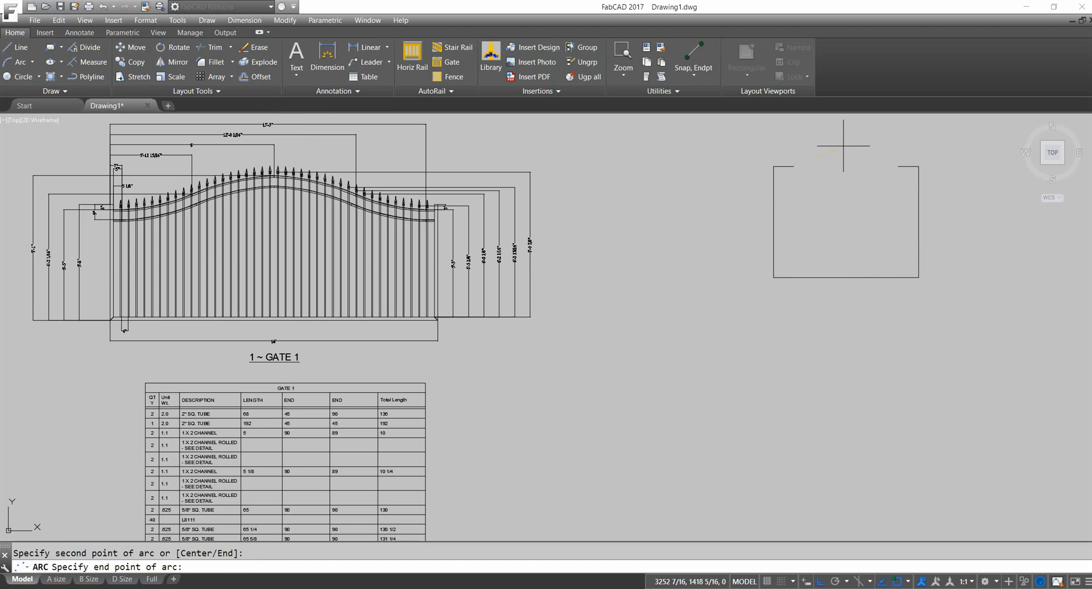
{"action": "left_click", "coordinate": [897, 163]}
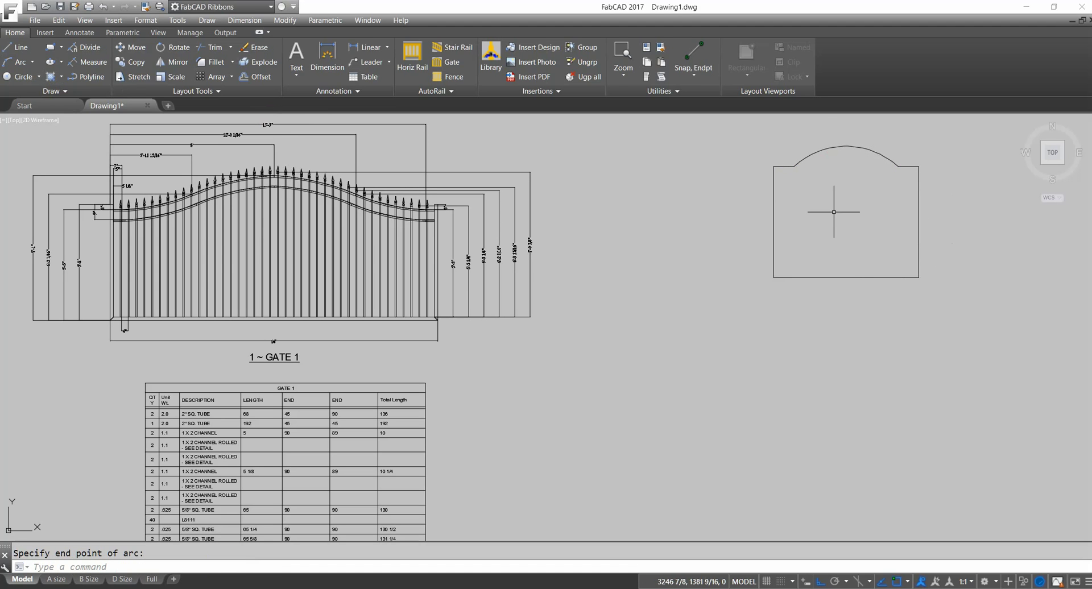
{"action": "left_click", "coordinate": [844, 147]}
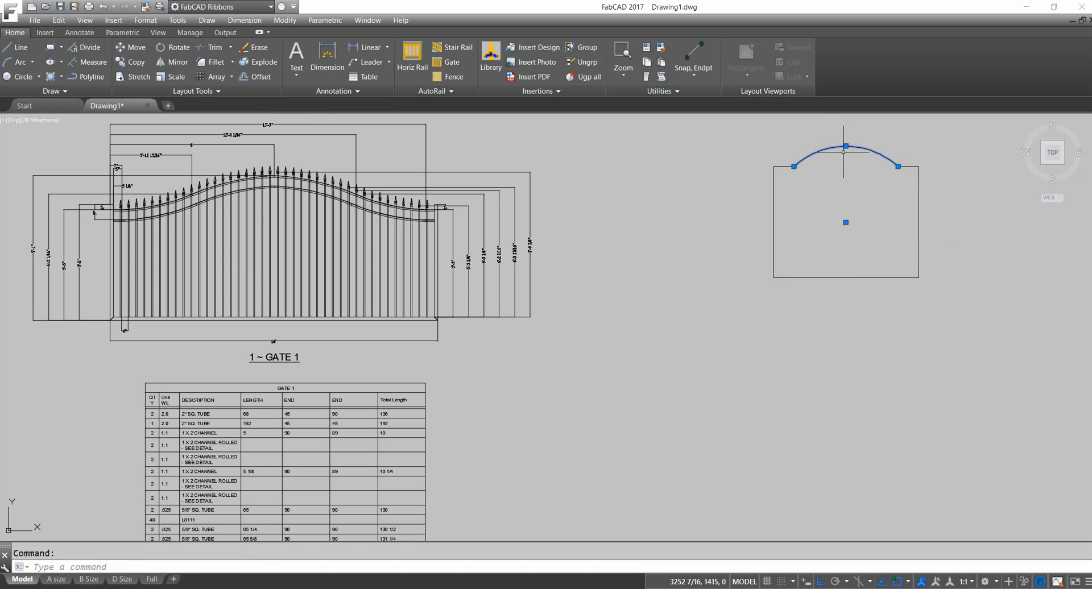
{"action": "left_click", "coordinate": [846, 146]}
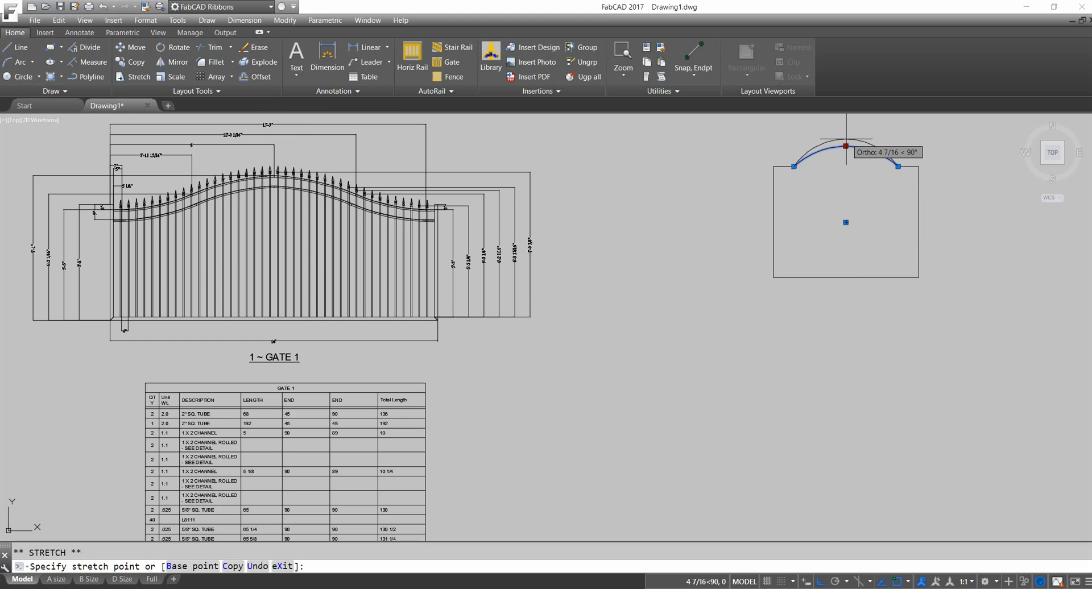
{"action": "left_click", "coordinate": [846, 146]}
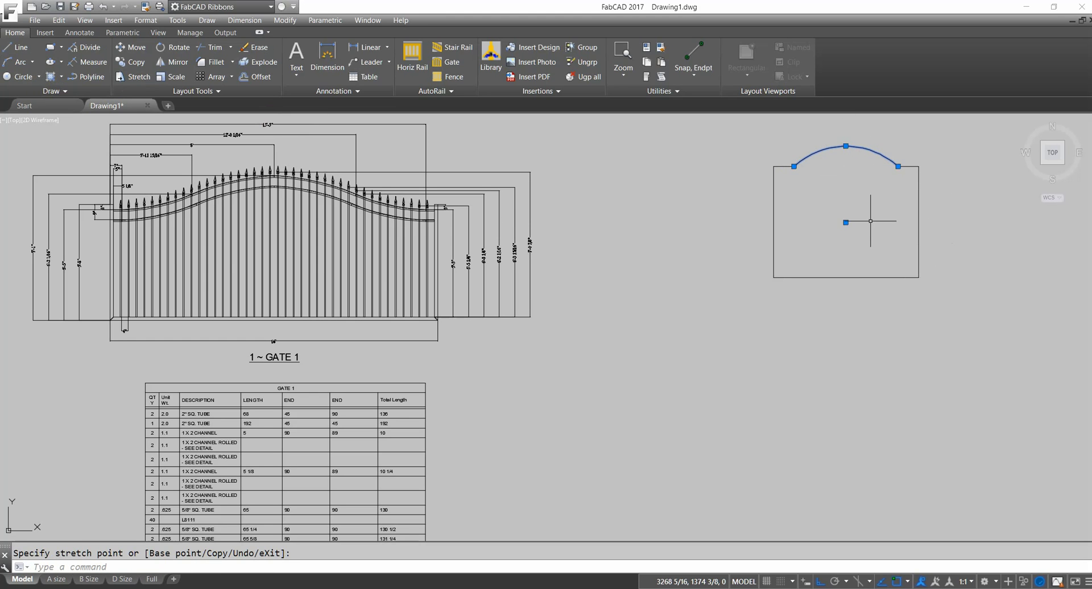
{"action": "key", "text": "Escape"}
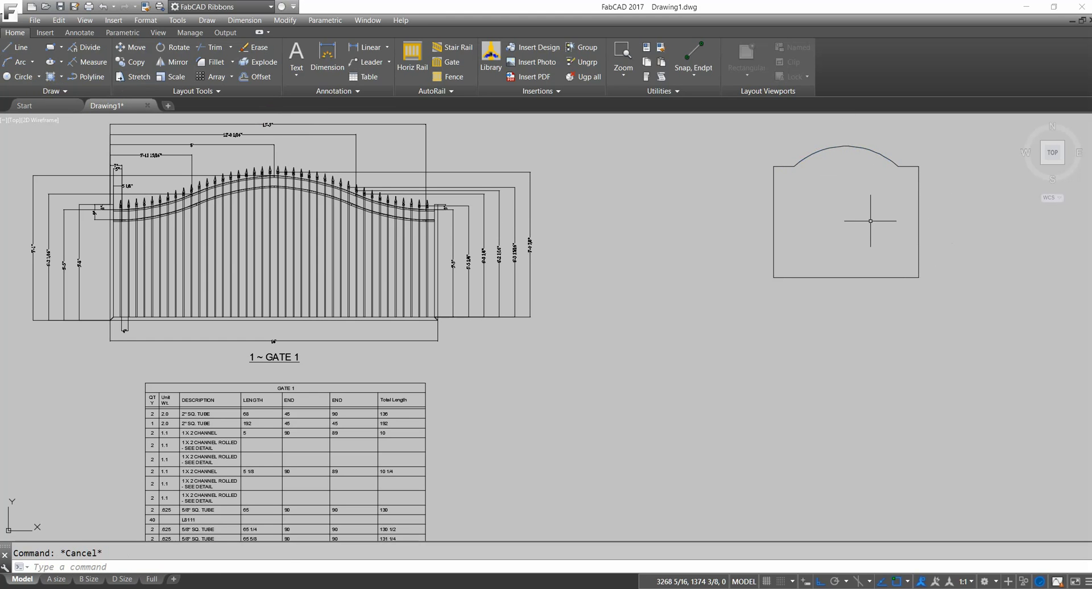
- Set up a new one-piece gate based on a custom sketch, keeping the preset dimensions and materials and the default L8111 finial
{"action": "left_click", "coordinate": [446, 62]}
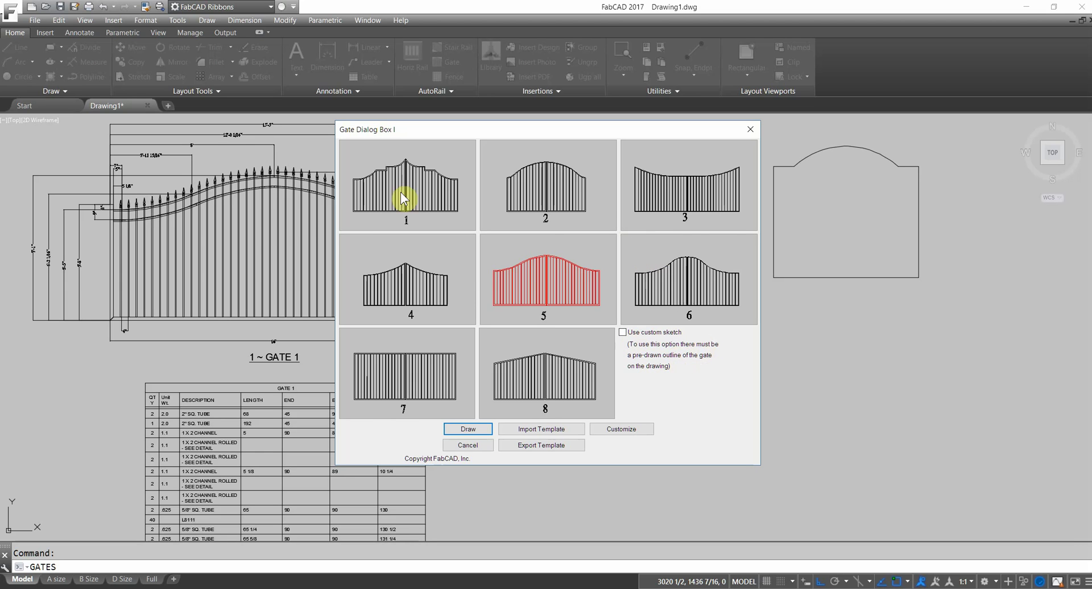
{"action": "left_click", "coordinate": [622, 333]}
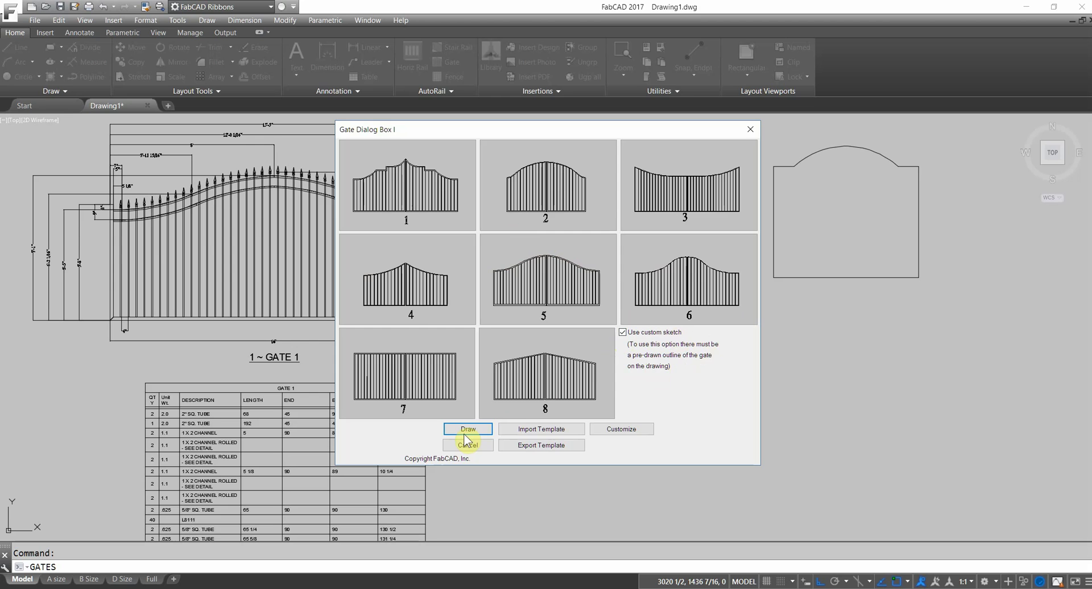
{"action": "key", "text": "Return"}
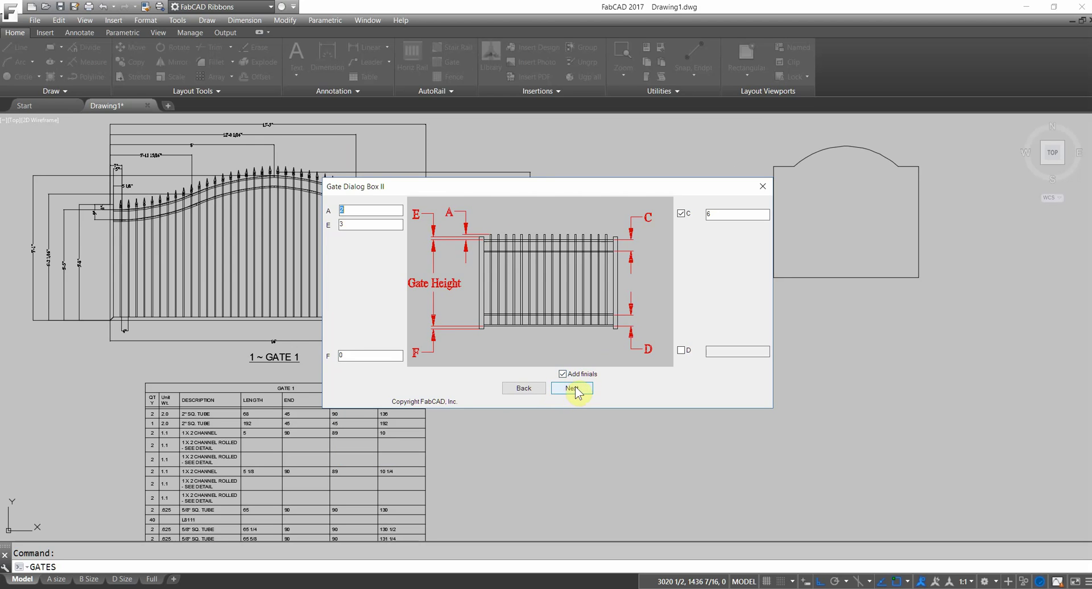
{"action": "left_click", "coordinate": [575, 388]}
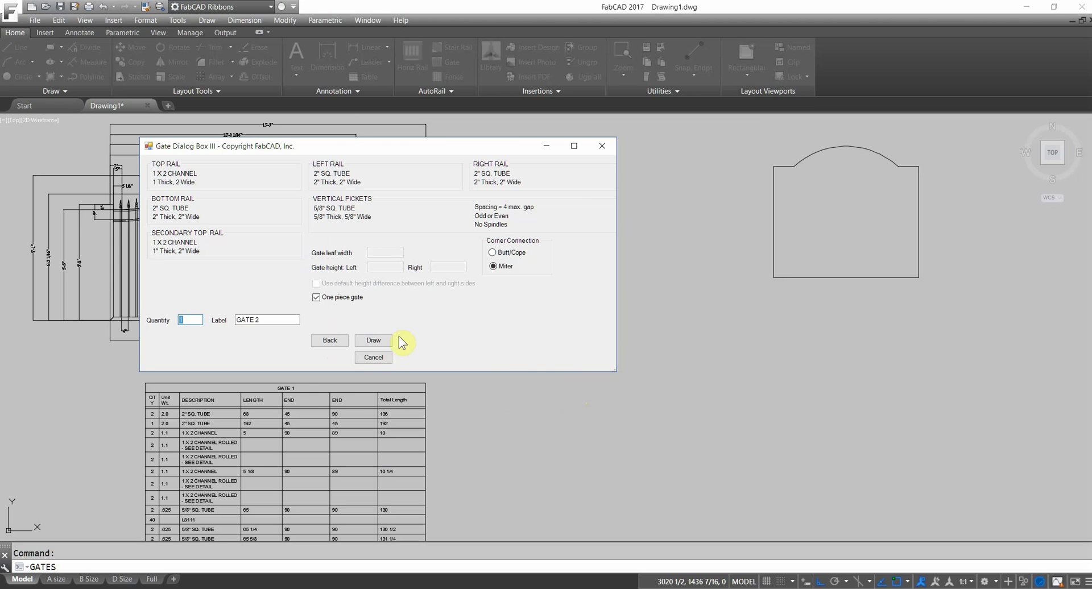
{"action": "left_click", "coordinate": [374, 341]}
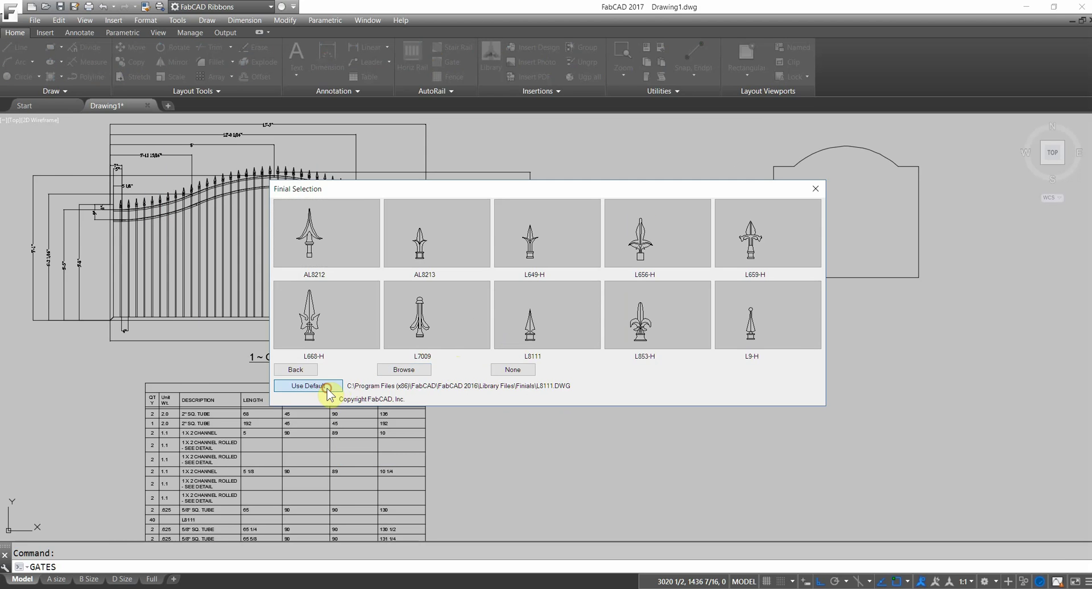
{"action": "left_click", "coordinate": [304, 384]}
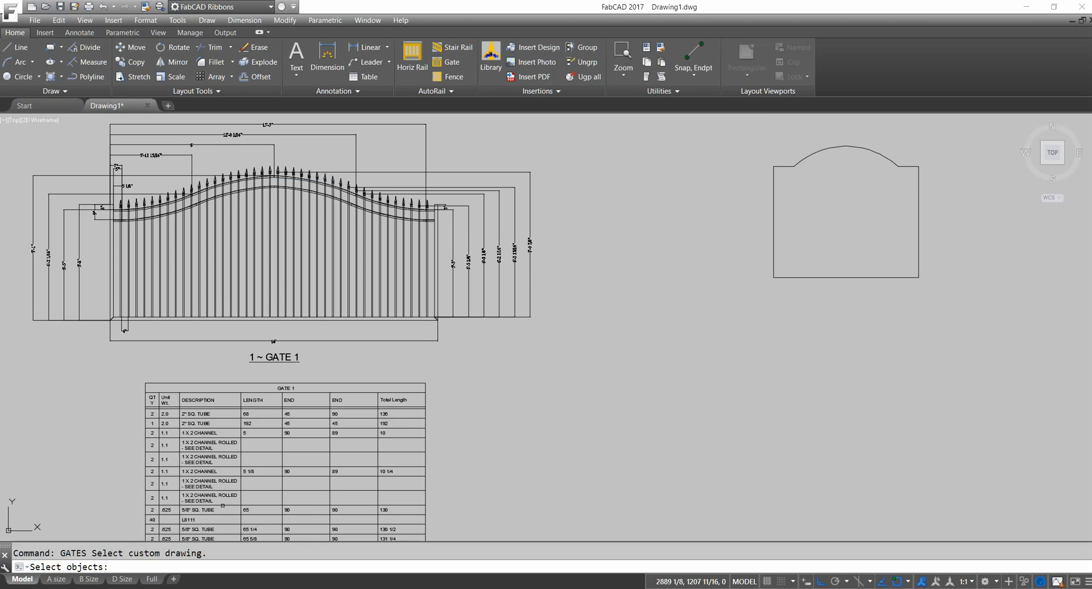
- Use the entire arched outline as the custom drawing to generate the gate, and place its bill of materials directly below the gate
{"action": "left_click", "coordinate": [176, 504]}
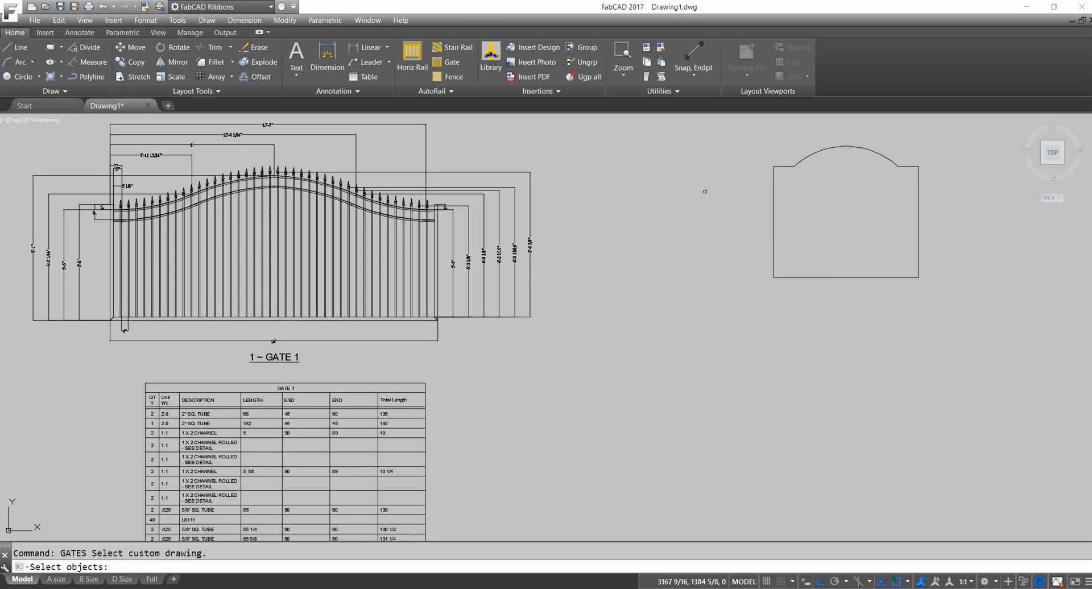
{"action": "left_click", "coordinate": [735, 127]}
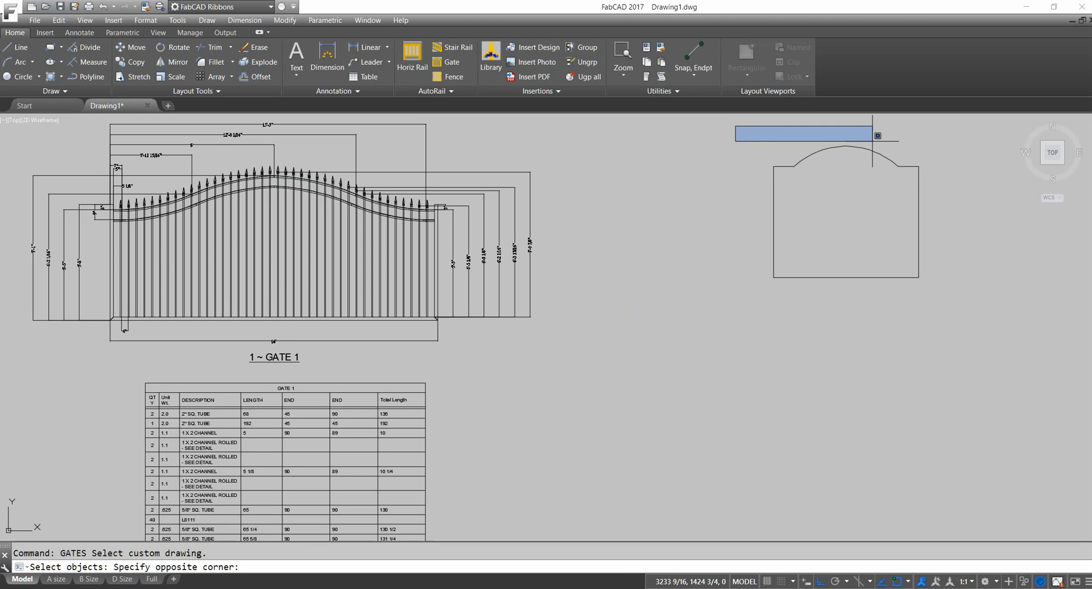
{"action": "left_click", "coordinate": [981, 334]}
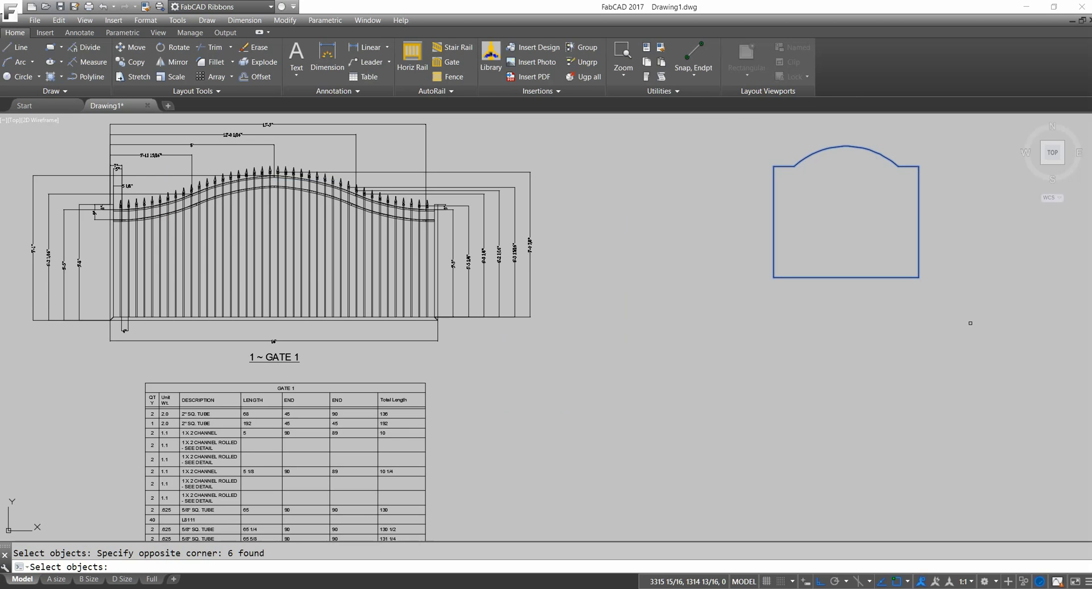
{"action": "right_click", "coordinate": [1011, 318]}
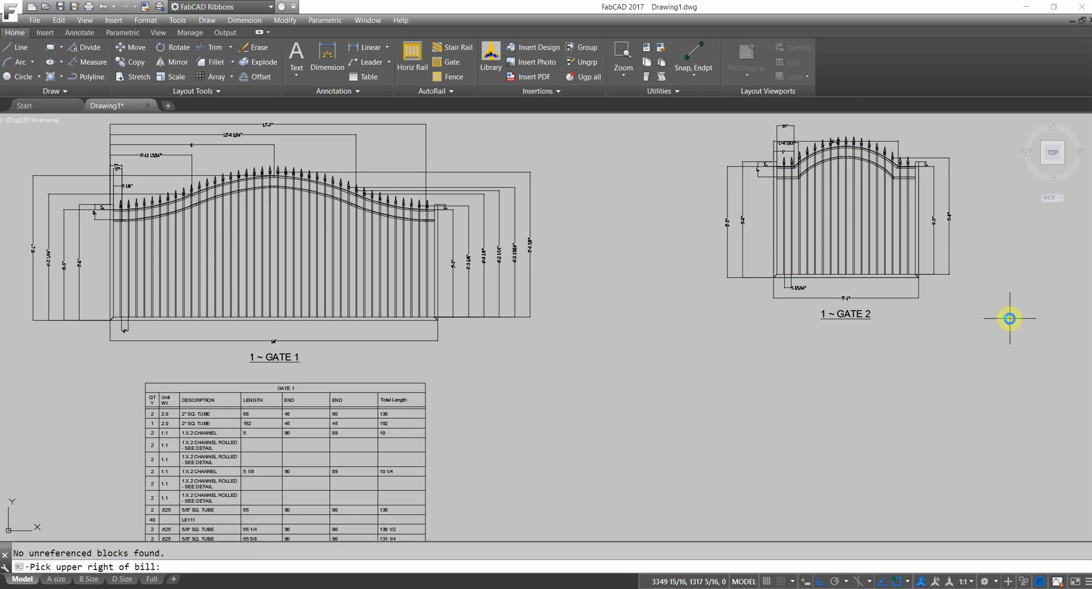
{"action": "left_click", "coordinate": [961, 323]}
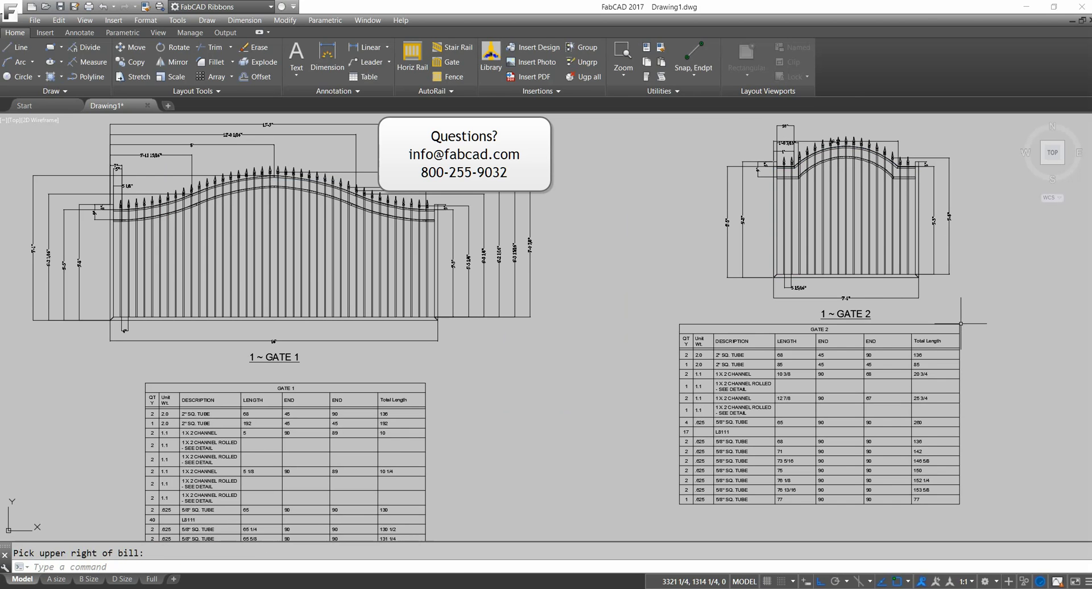
{"action": "scroll", "coordinate": [841, 181], "scroll_direction": "down", "scroll_amount": 4}
{"action": "scroll", "coordinate": [841, 182], "scroll_direction": "up", "scroll_amount": 4}
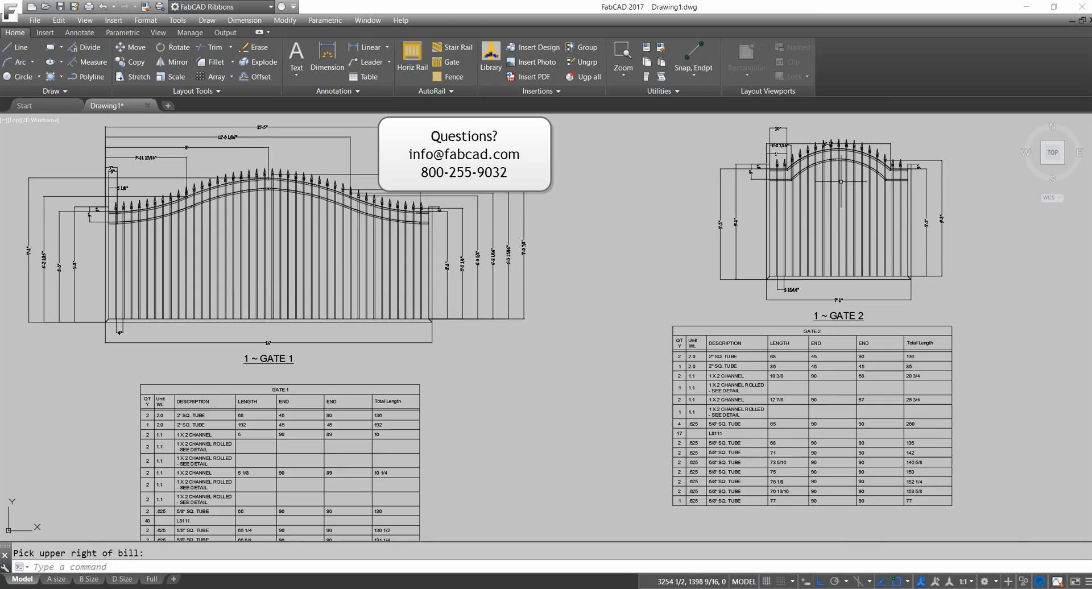